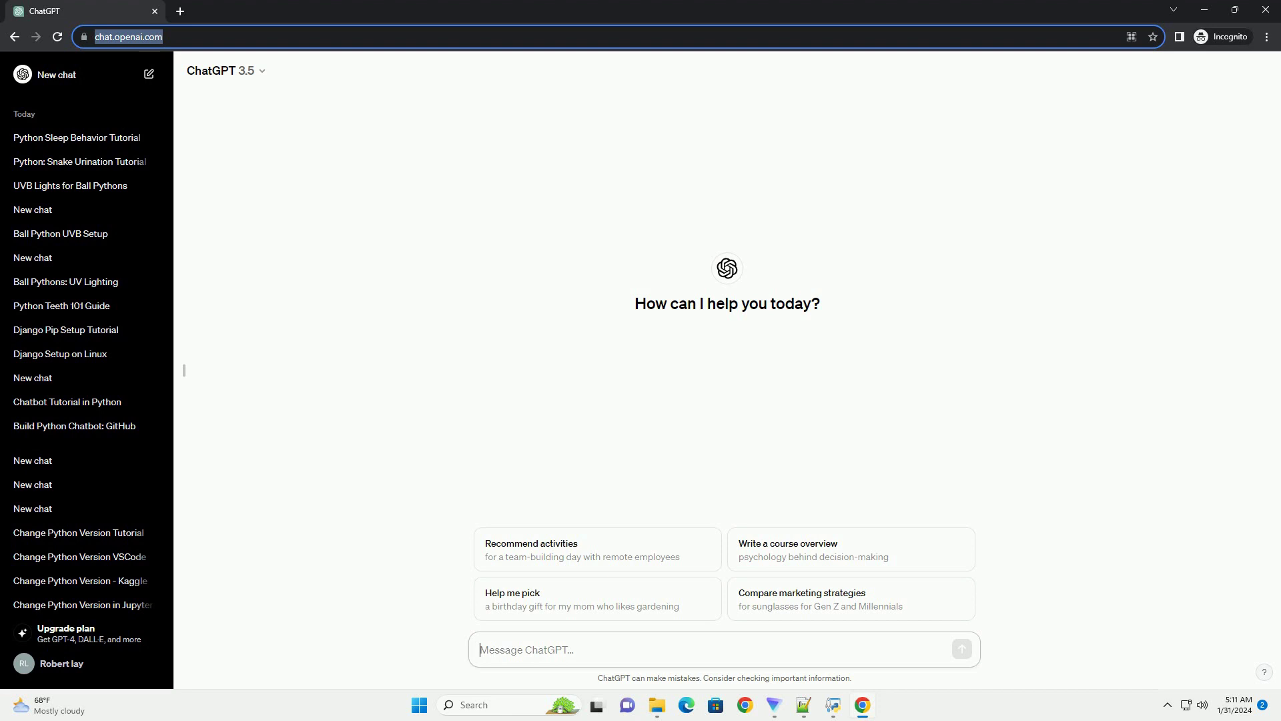
Paste and send a prompt requesting an informative tutorial on pythons eating eggs, with code
type("write an informative tutorial about do pythons eat eggs with code example")
key("Return")
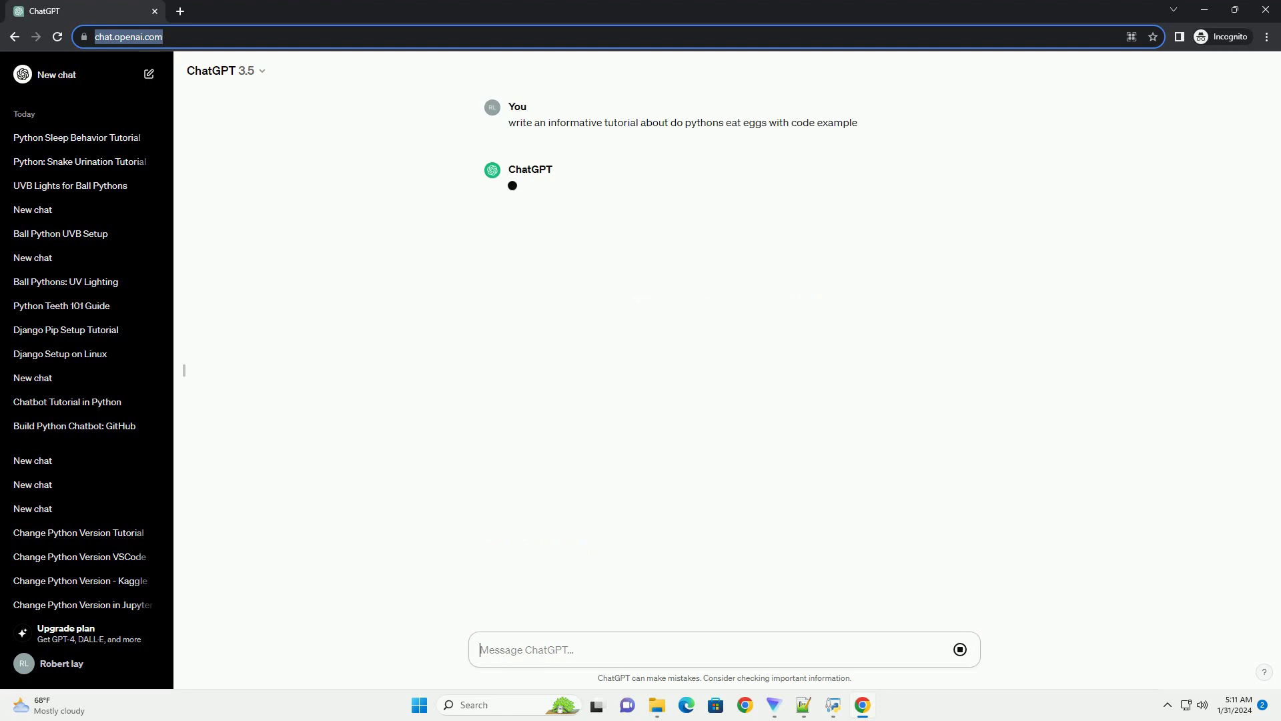